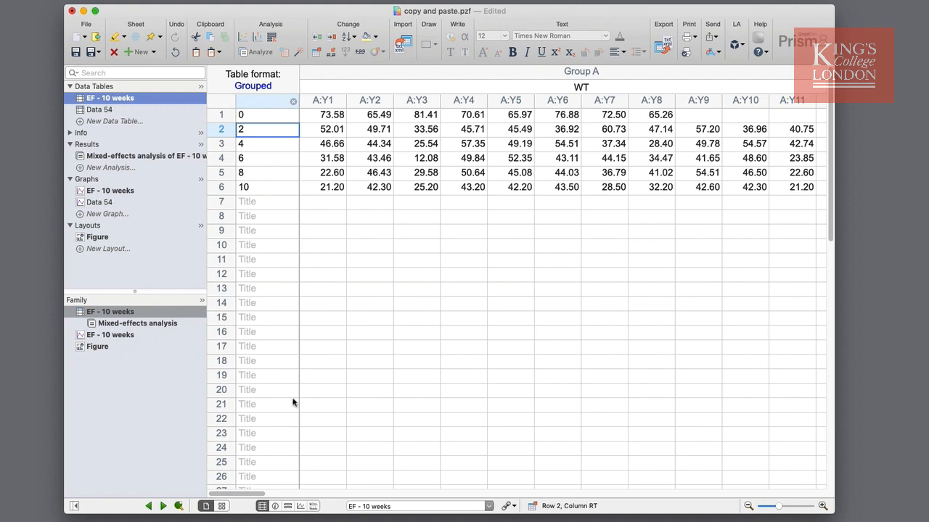
Copy the WT values with their row titles (rows 1–6, A:Y1 to A:Y11) from EF - 10 weeks and open the Data 54 table.
{"action": "mouse_move", "coordinate": [248, 495]}
{"action": "left_mouse_down"}
{"action": "mouse_move", "coordinate": [307, 501]}
{"action": "mouse_move", "coordinate": [242, 501]}
{"action": "left_mouse_up"}
{"action": "left_click_drag", "start_coordinate": [287, 114], "coordinate": [794, 187]}
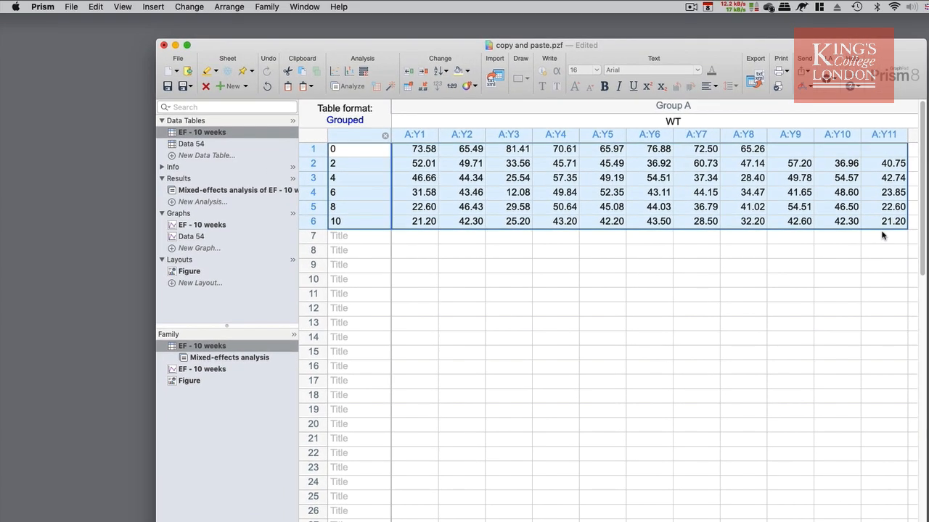
{"action": "left_click", "coordinate": [95, 7]}
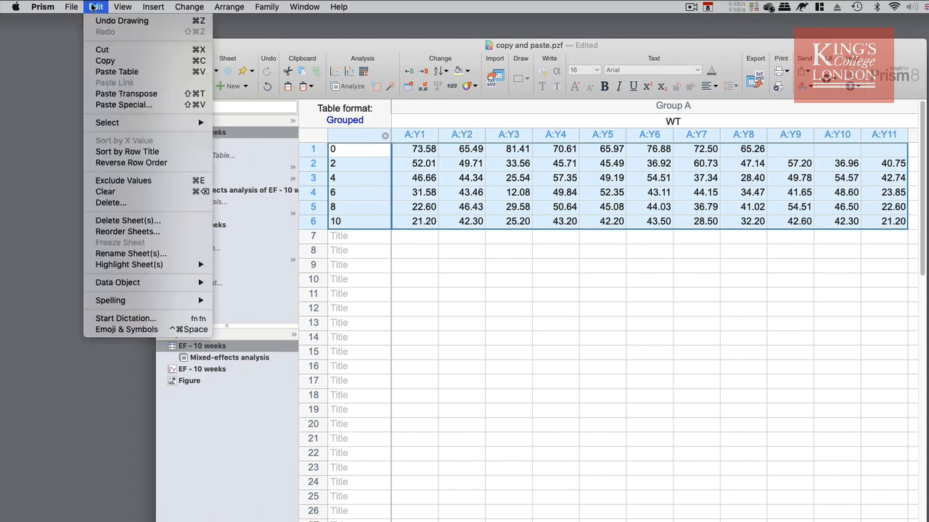
{"action": "left_click", "coordinate": [124, 60]}
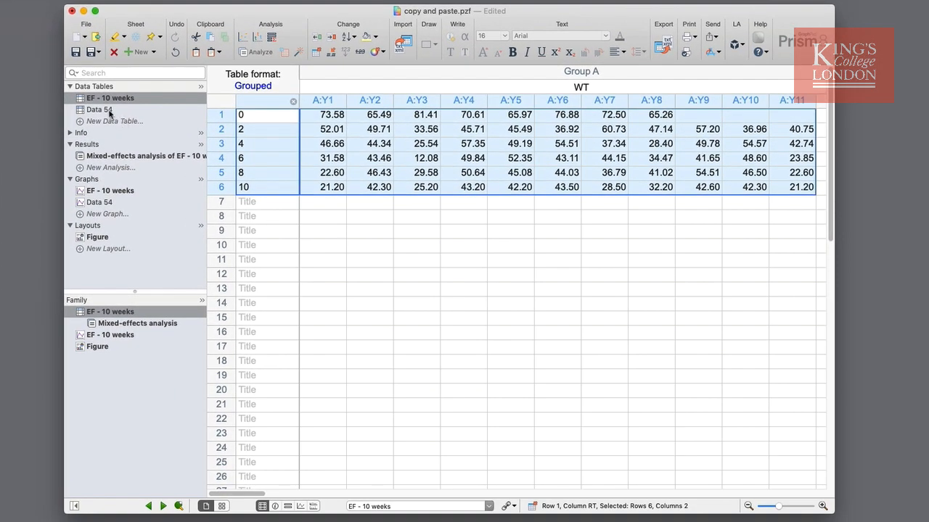
{"action": "left_click", "coordinate": [109, 111]}
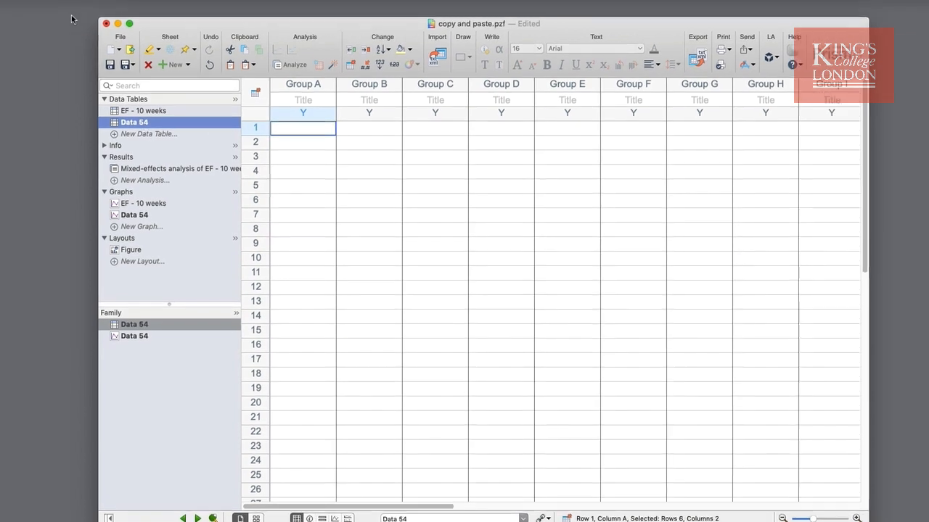
Try a regular table paste of the copied values into Data 54 and undo it.
{"action": "left_click", "coordinate": [95, 7]}
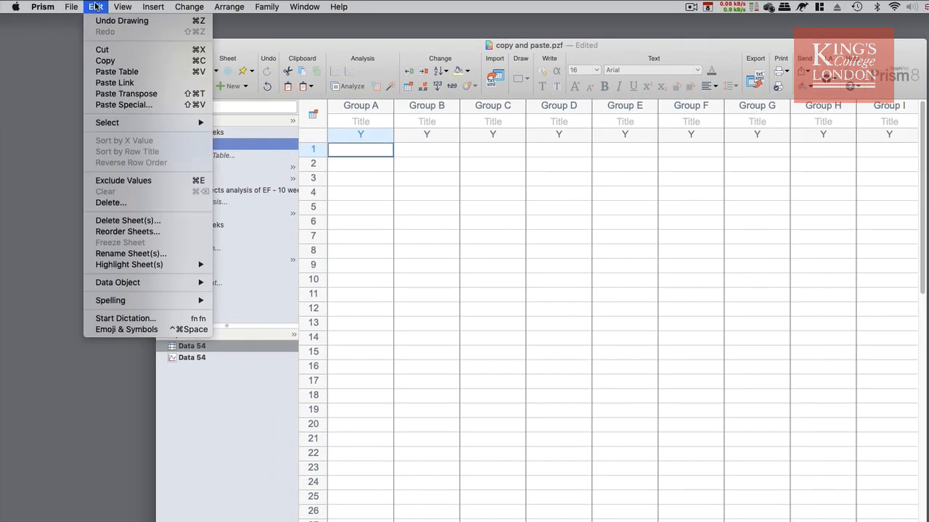
{"action": "left_click", "coordinate": [123, 71]}
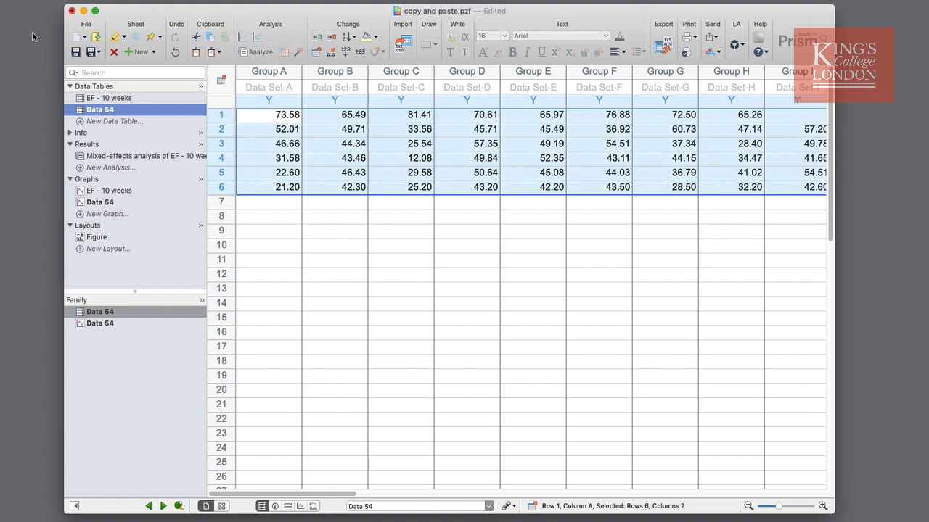
{"action": "key", "text": "super+z"}
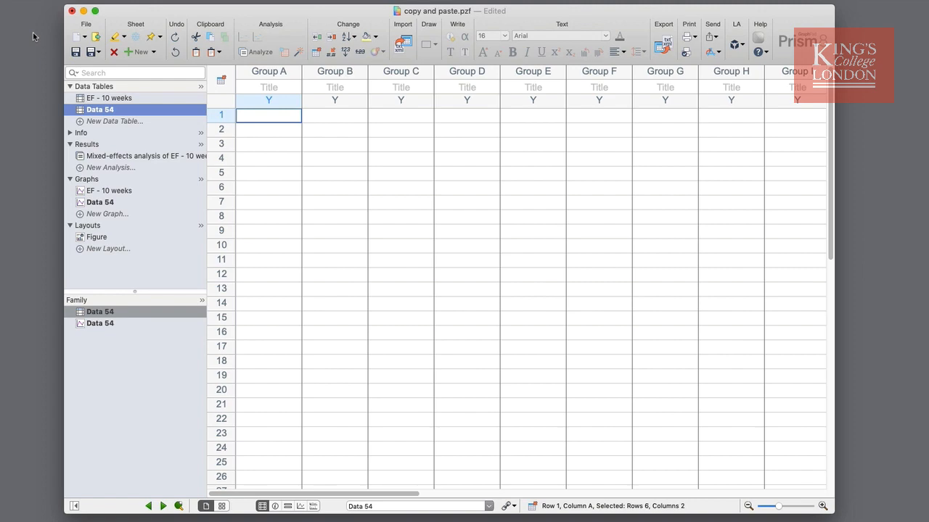
Try Paste Transpose from Group A's title cell in Data 54, check the resulting group columns, and undo the paste.
{"action": "left_click", "coordinate": [267, 88]}
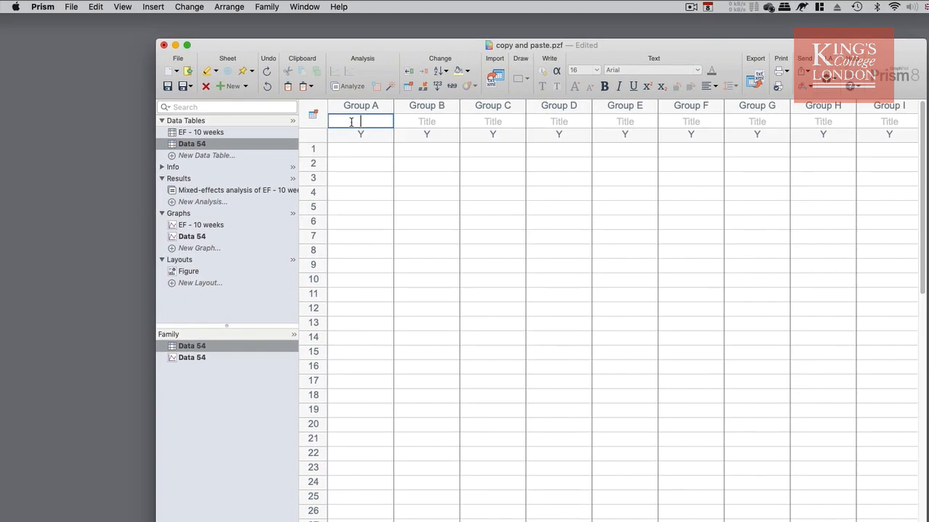
{"action": "left_click", "coordinate": [96, 7]}
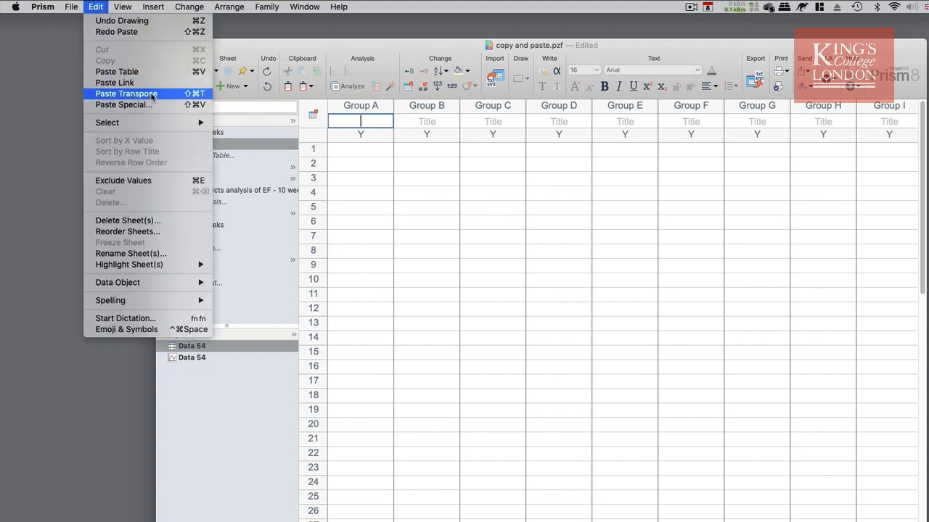
{"action": "left_click", "coordinate": [125, 93]}
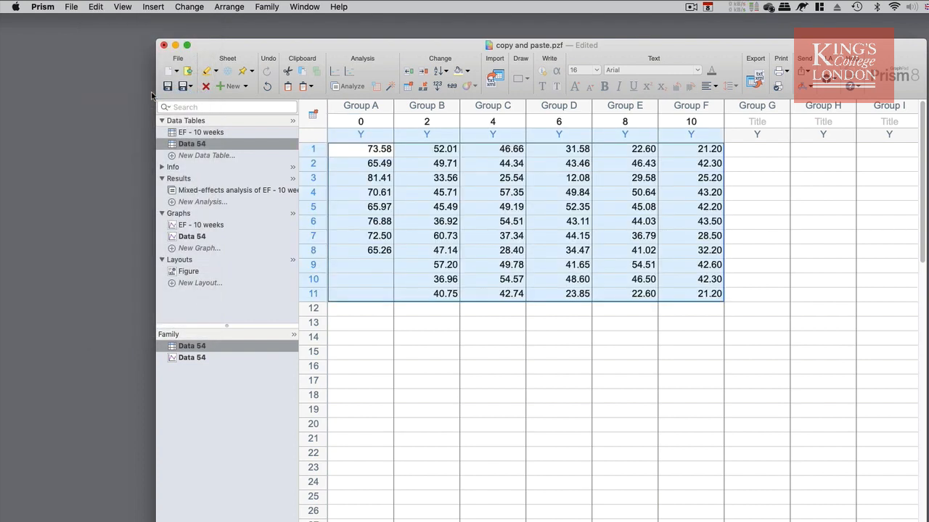
{"action": "left_click", "coordinate": [359, 110]}
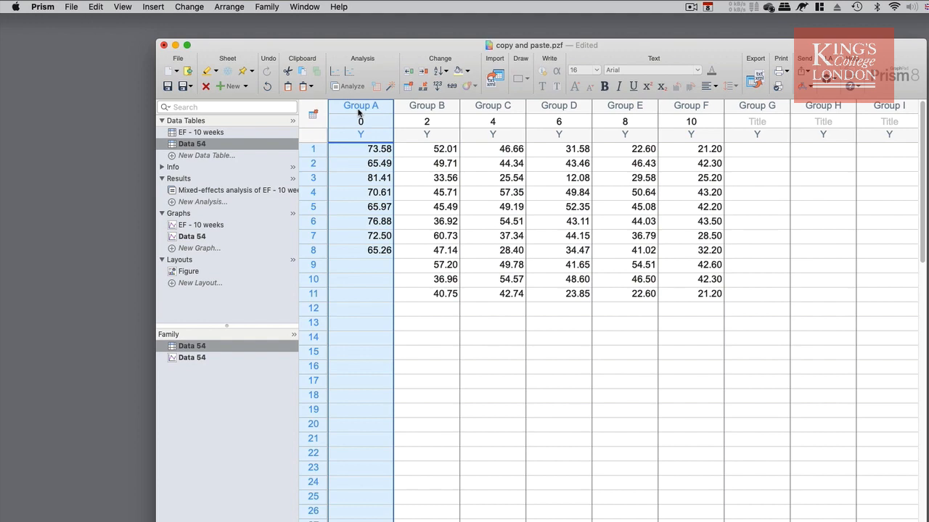
{"action": "left_click", "coordinate": [437, 109]}
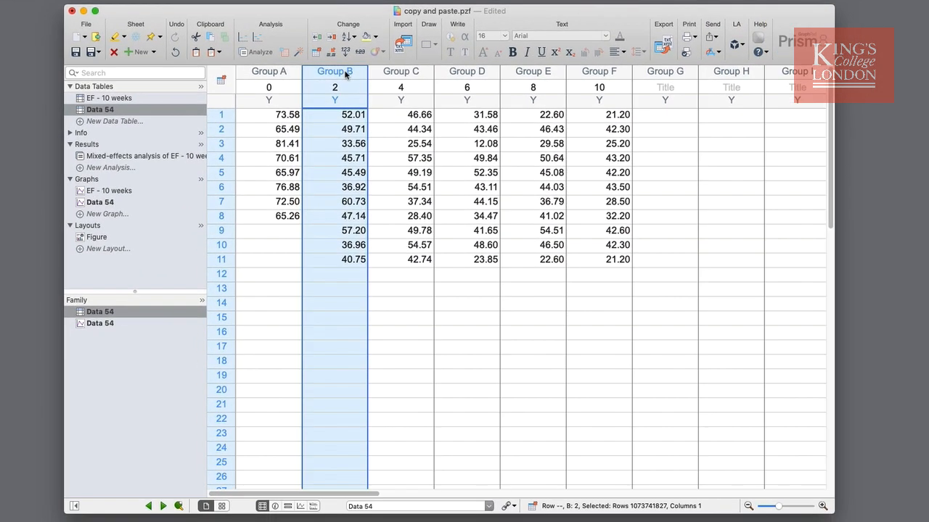
{"action": "left_click", "coordinate": [615, 72]}
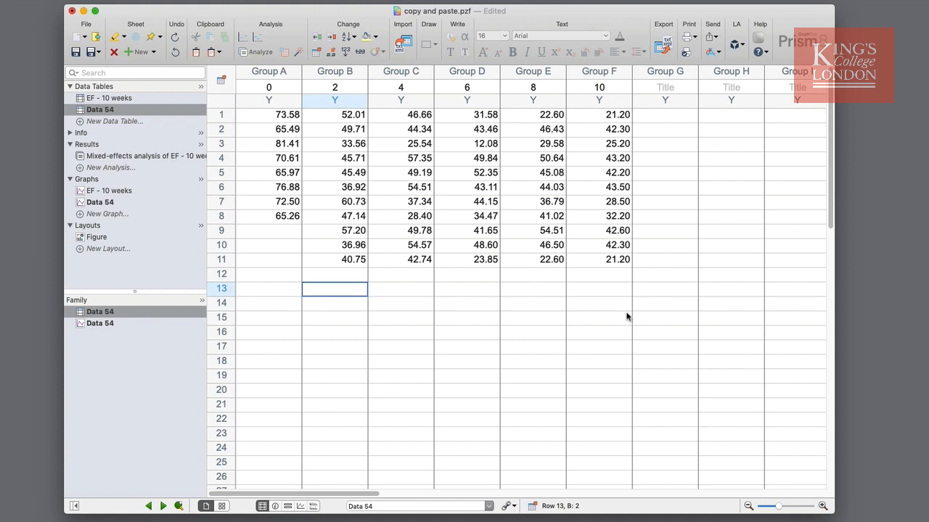
{"action": "key", "text": "super+z"}
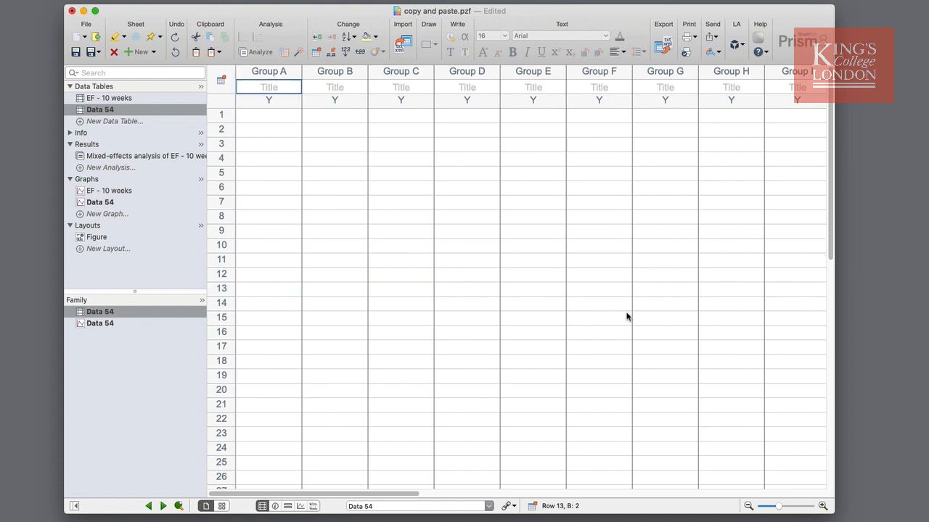
Start a Paste Special into Data 54 with the linking option Insert and maintain link.
{"action": "left_click", "coordinate": [10, 0]}
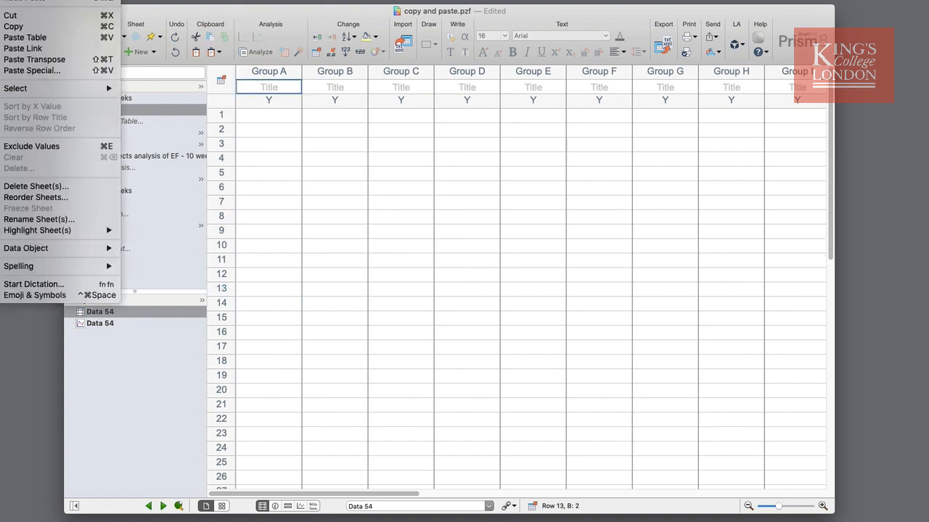
{"action": "left_click", "coordinate": [55, 70]}
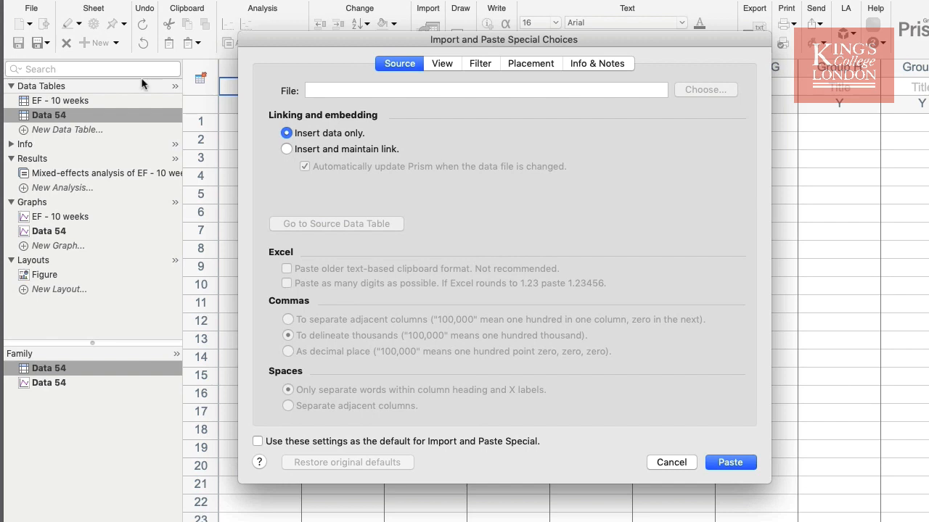
{"action": "left_click", "coordinate": [287, 150]}
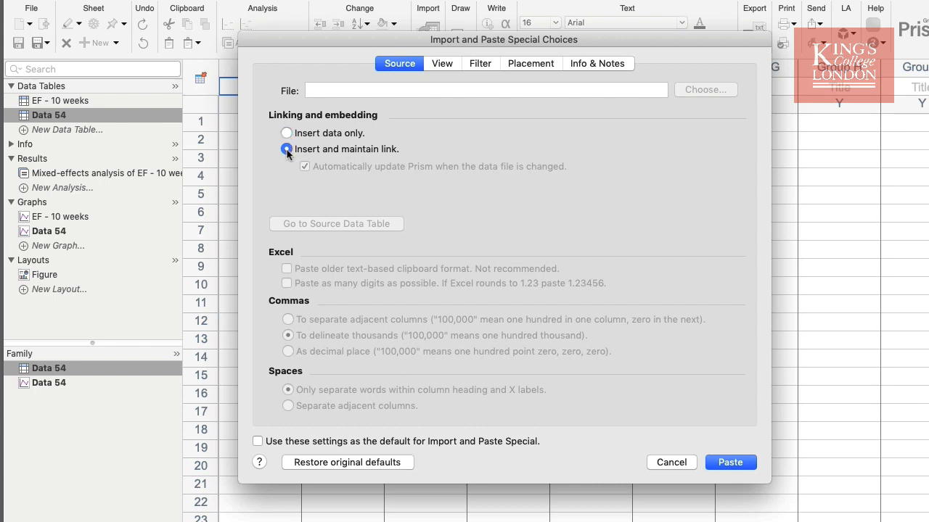
Review the source data preview and the filter and placement options of the Paste Special settings.
{"action": "left_click", "coordinate": [440, 64]}
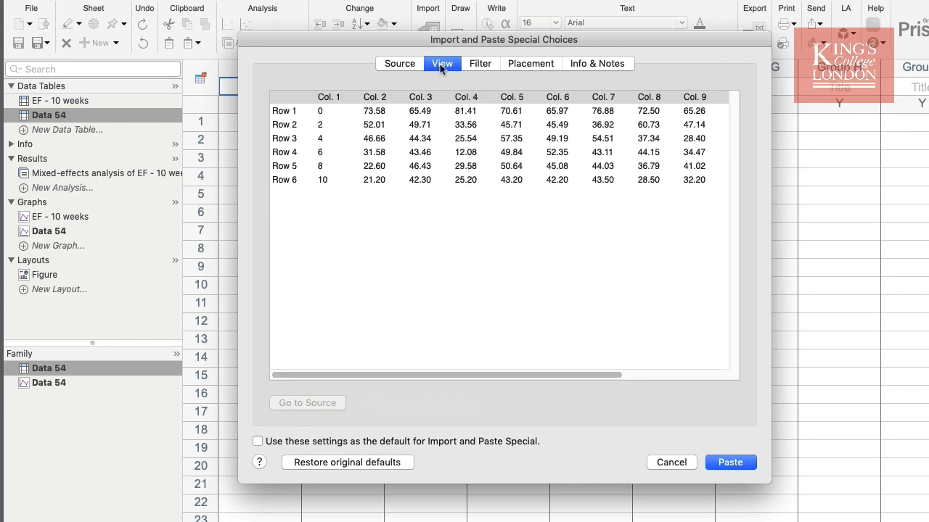
{"action": "left_click", "coordinate": [479, 65]}
{"action": "left_click", "coordinate": [515, 66]}
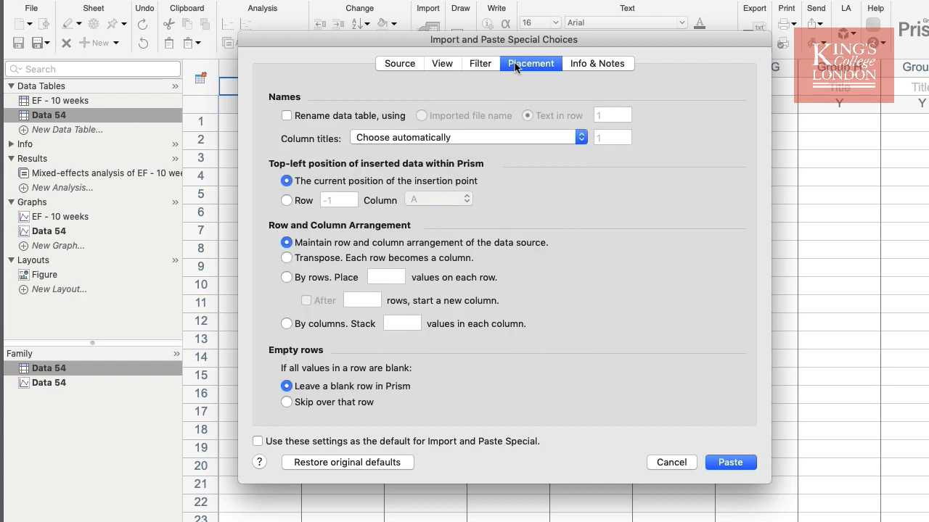
{"action": "left_click", "coordinate": [447, 65]}
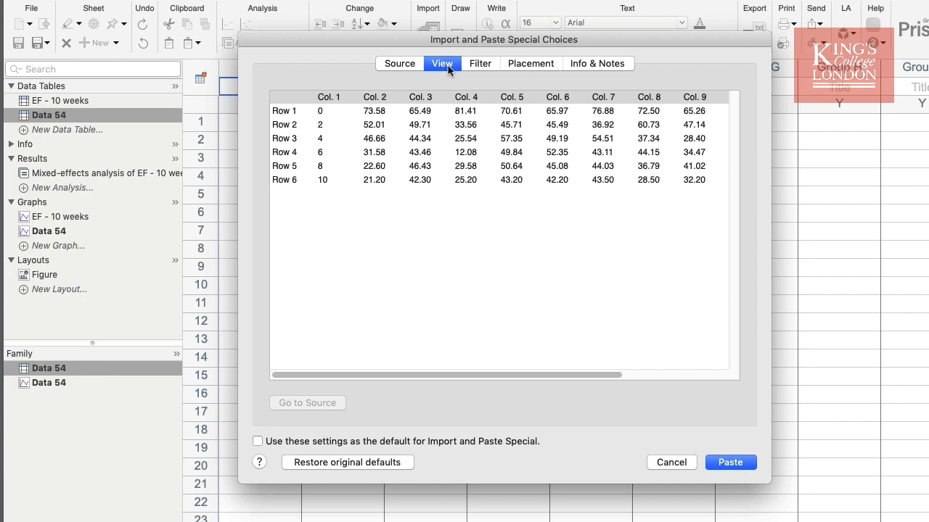
{"action": "left_click", "coordinate": [478, 67]}
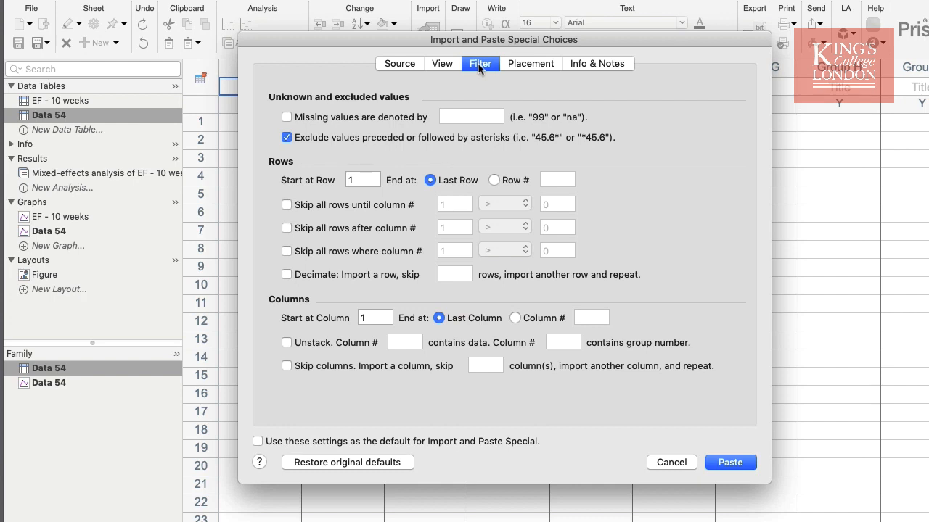
Set the row and column arrangement to Transpose and paste the linked data into Data 54.
{"action": "left_click", "coordinate": [518, 67]}
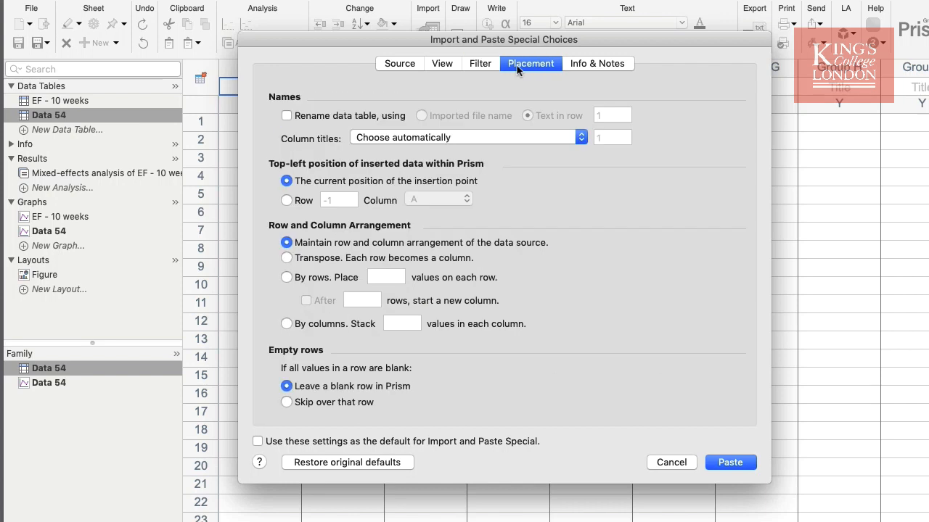
{"action": "left_click", "coordinate": [311, 259]}
{"action": "left_click", "coordinate": [734, 465]}
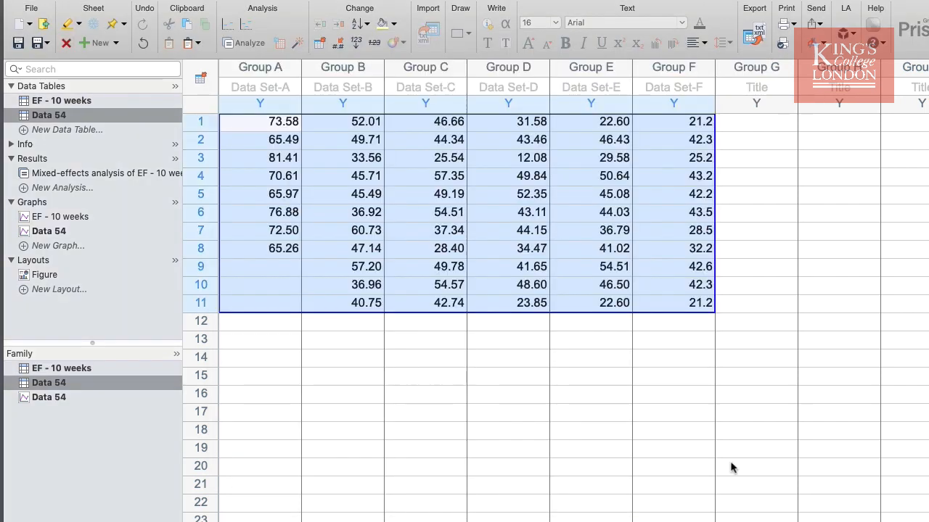
{"action": "left_click", "coordinate": [682, 383]}
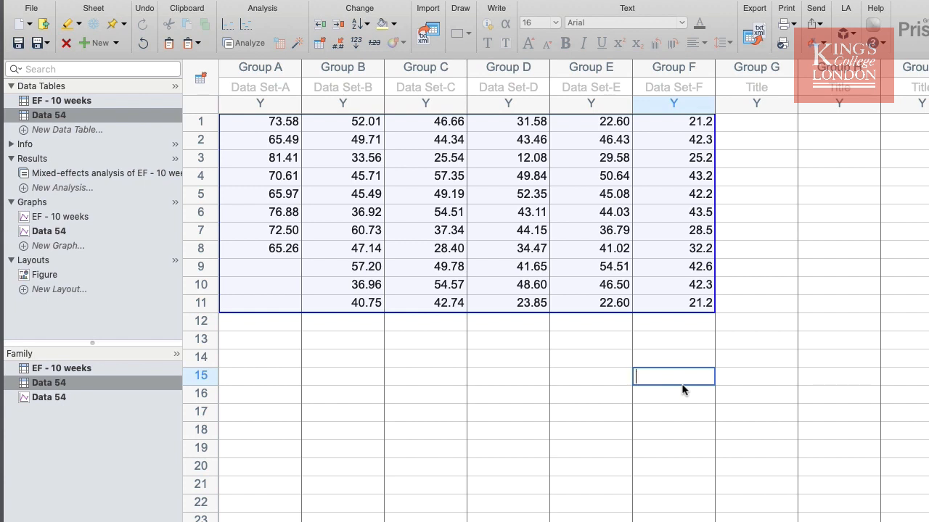
Enter 67 in row 1 of column A:Y9 in the EF - 10 weeks table.
{"action": "left_click", "coordinate": [97, 102]}
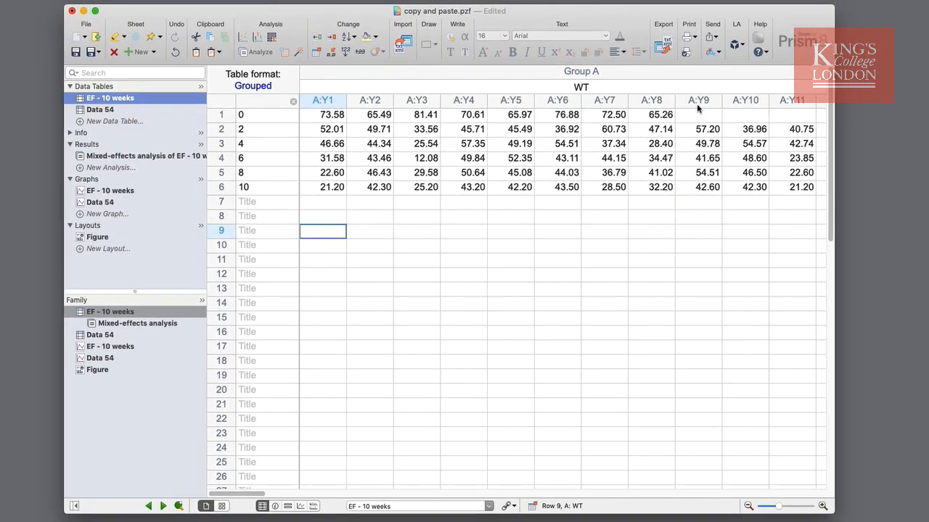
{"action": "left_click", "coordinate": [863, 123]}
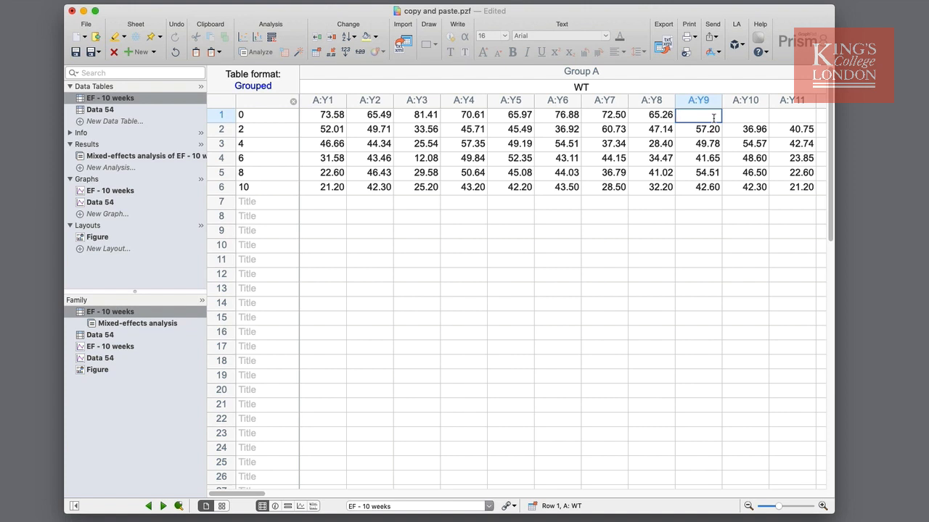
{"action": "type", "text": "67"}
{"action": "key", "text": "Tab"}
Examine the linked value in row 9 of Group A in Data 54 and its source information.
{"action": "left_click", "coordinate": [124, 111]}
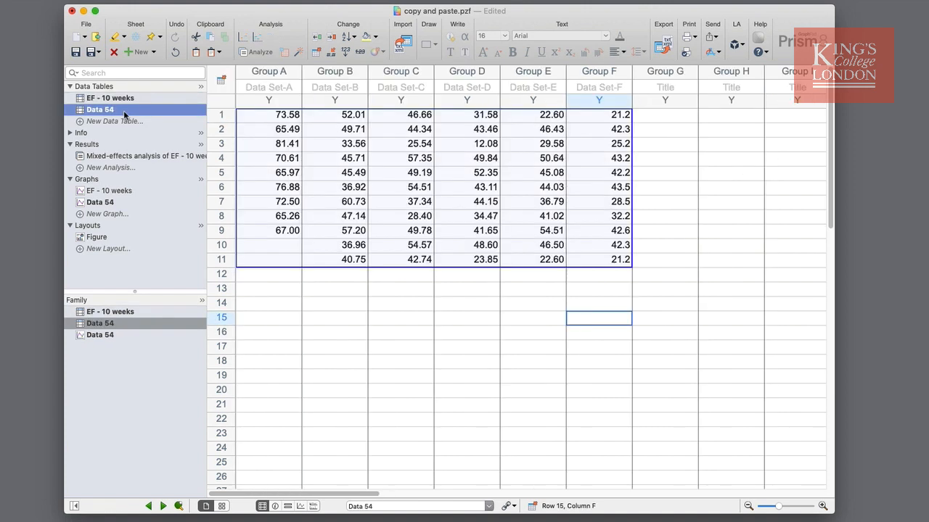
{"action": "mouse_move", "coordinate": [286, 232]}
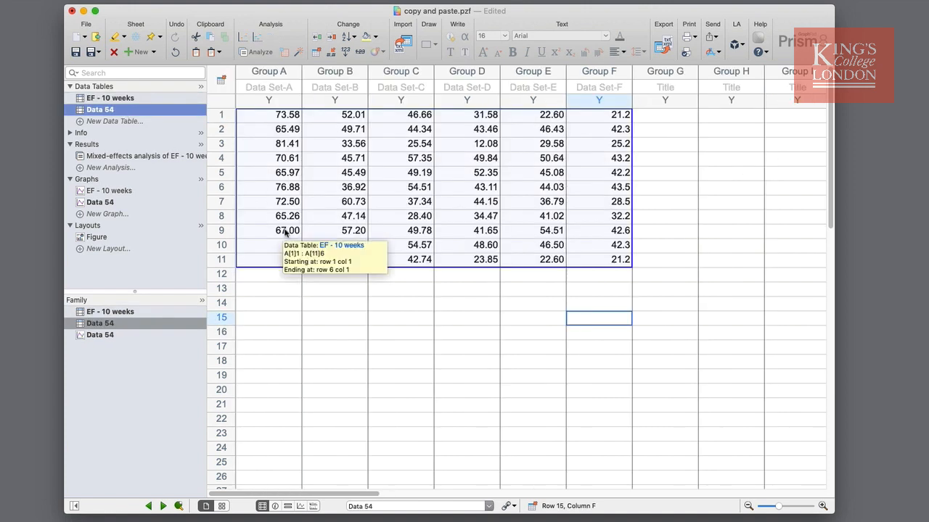
{"action": "left_click", "coordinate": [603, 302]}
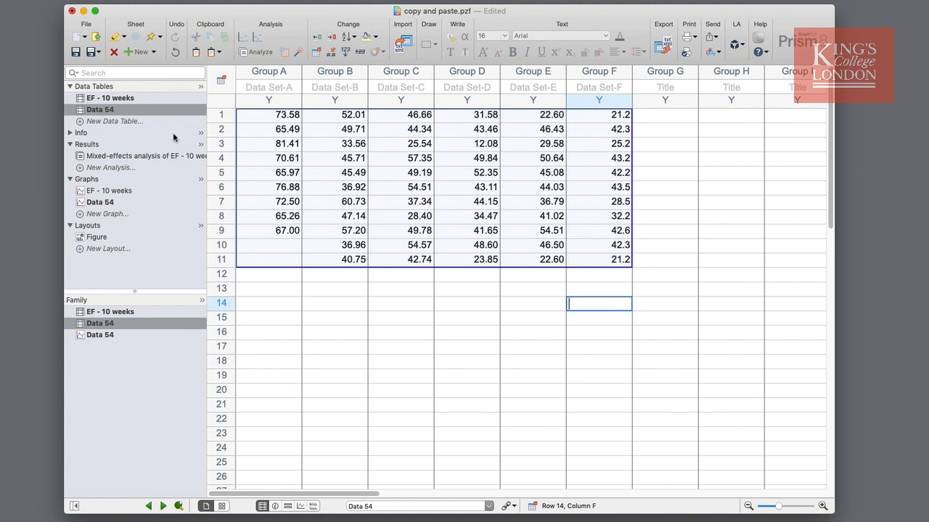
Copy the WT values without row titles, rows 1–6 of A:Y1 to A:Y11, from the EF - 10 weeks table.
{"action": "left_click", "coordinate": [118, 97]}
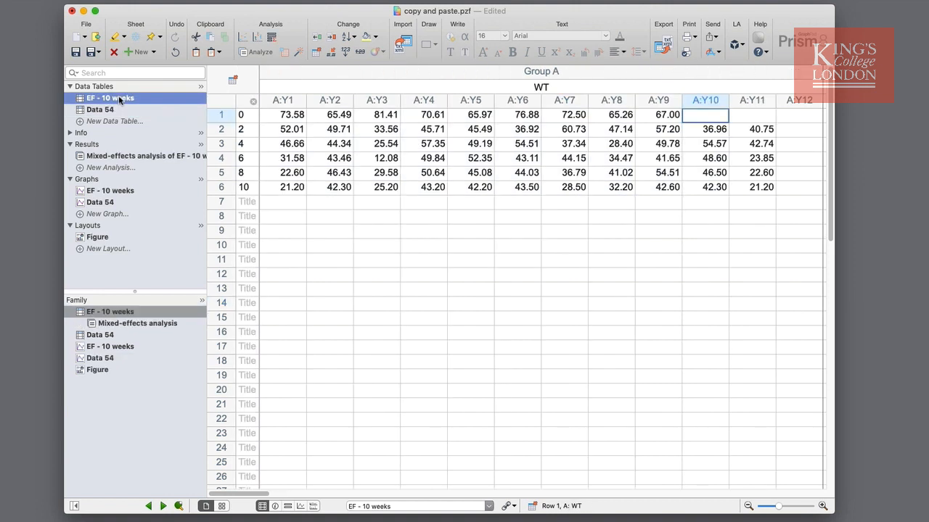
{"action": "left_click_drag", "start_coordinate": [288, 114], "coordinate": [753, 188]}
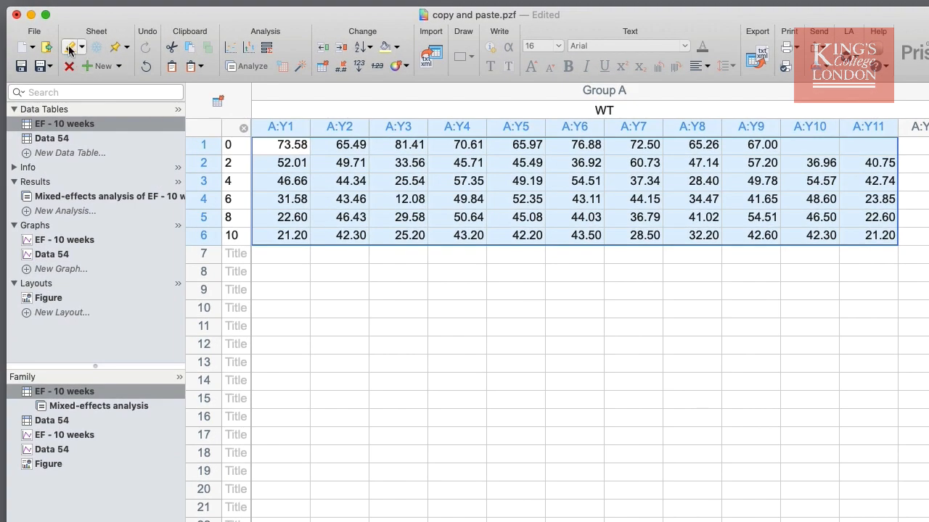
Create a new Grouped data table with an increased number of replicate values in side-by-side subcolumns.
{"action": "left_click", "coordinate": [83, 36]}
{"action": "left_click", "coordinate": [72, 76]}
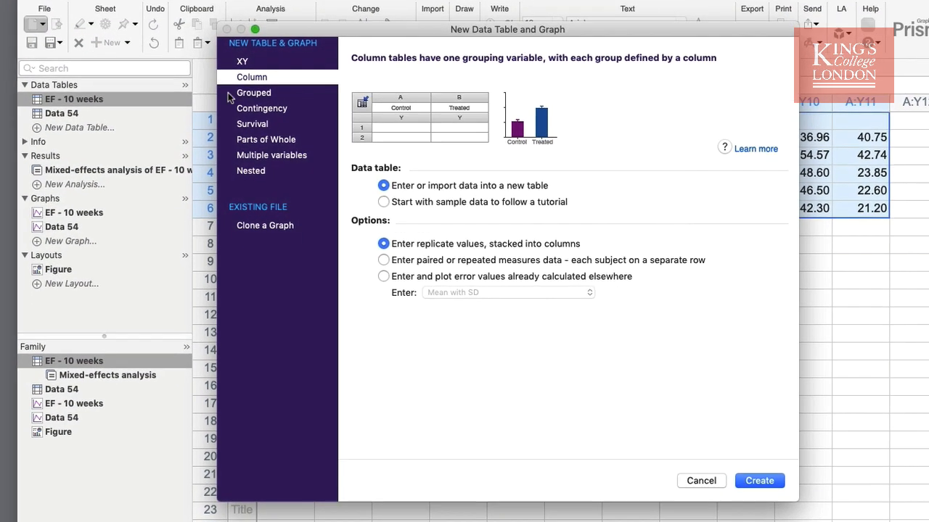
{"action": "left_click", "coordinate": [266, 94]}
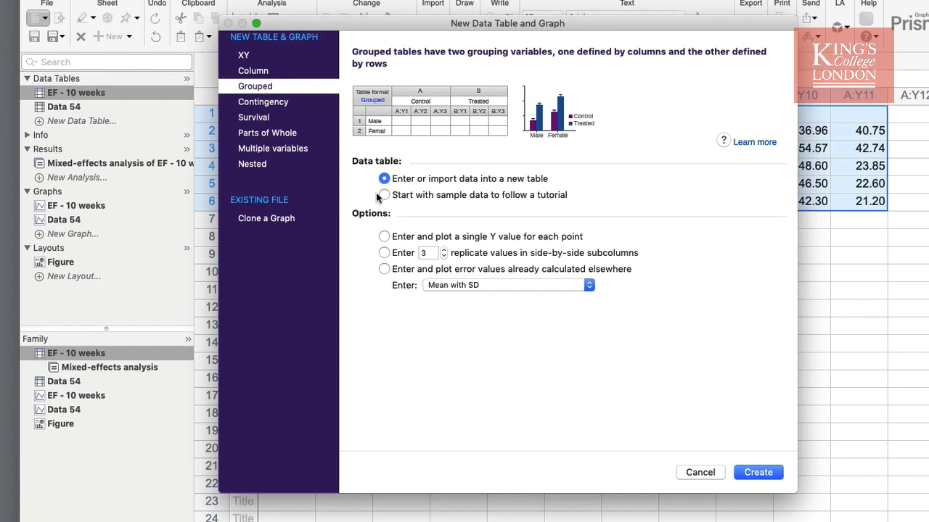
{"action": "left_click", "coordinate": [444, 250]}
{"action": "left_click", "coordinate": [444, 250]}
{"action": "left_click", "coordinate": [444, 250]}
{"action": "left_click", "coordinate": [767, 471]}
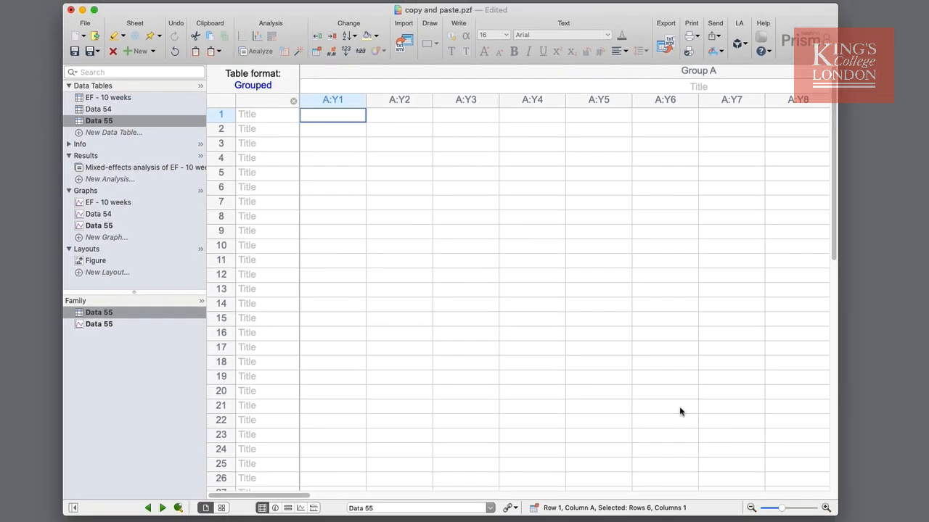
Paste the copied WT values as a link into the new Grouped table, starting at row 1 of A:Y1.
{"action": "left_click", "coordinate": [95, 6]}
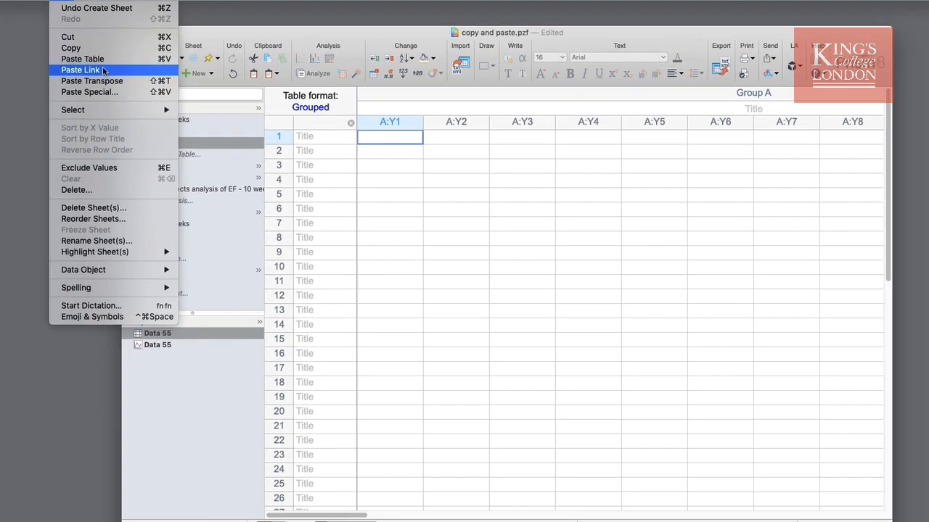
{"action": "left_click", "coordinate": [115, 82]}
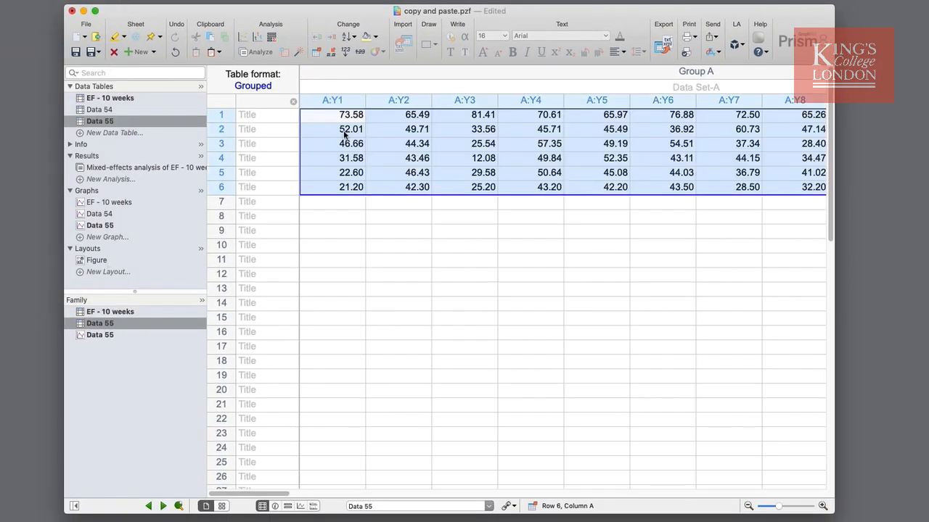
{"action": "left_click", "coordinate": [471, 206]}
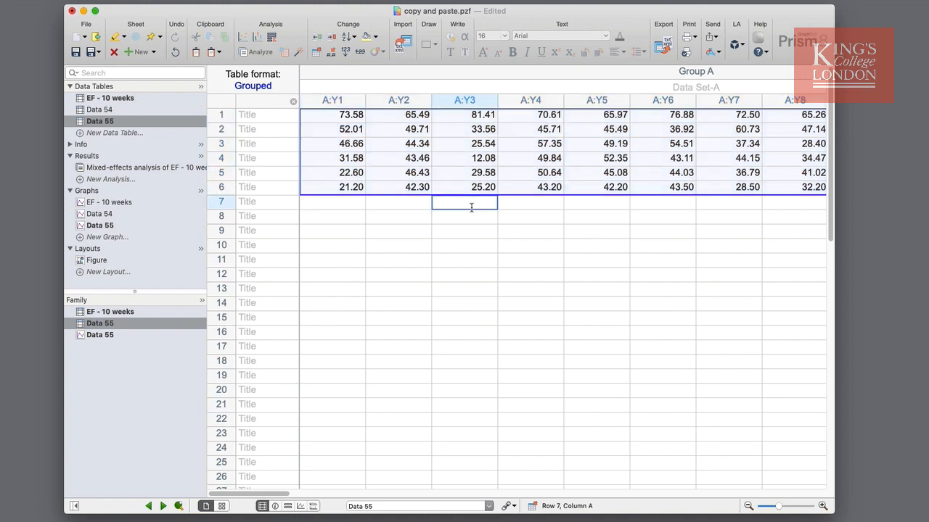